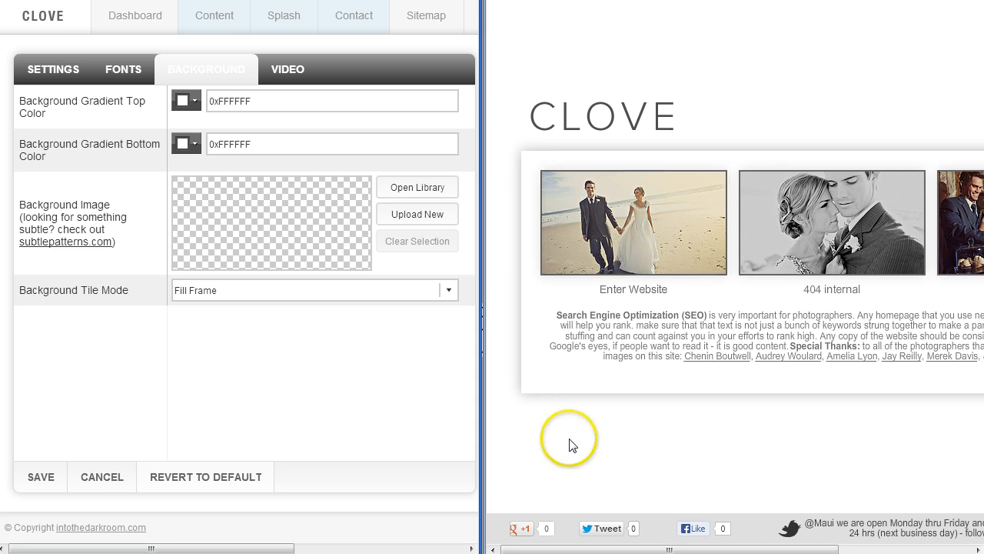
# - Set the Background Gradient Top Color to green 0x2DD41D and save the background settings
pyautogui.click(194, 101)
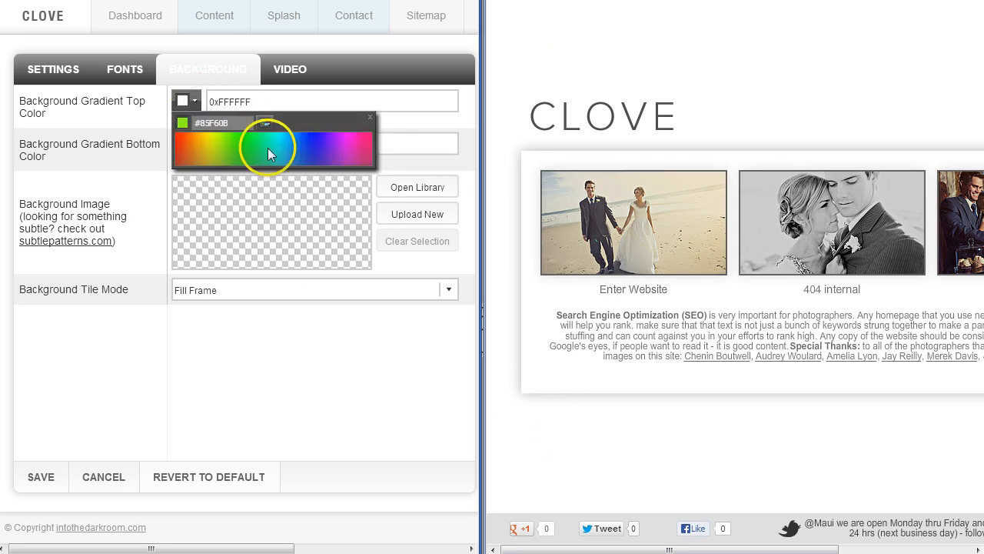
pyautogui.click(243, 157)
pyautogui.click(41, 477)
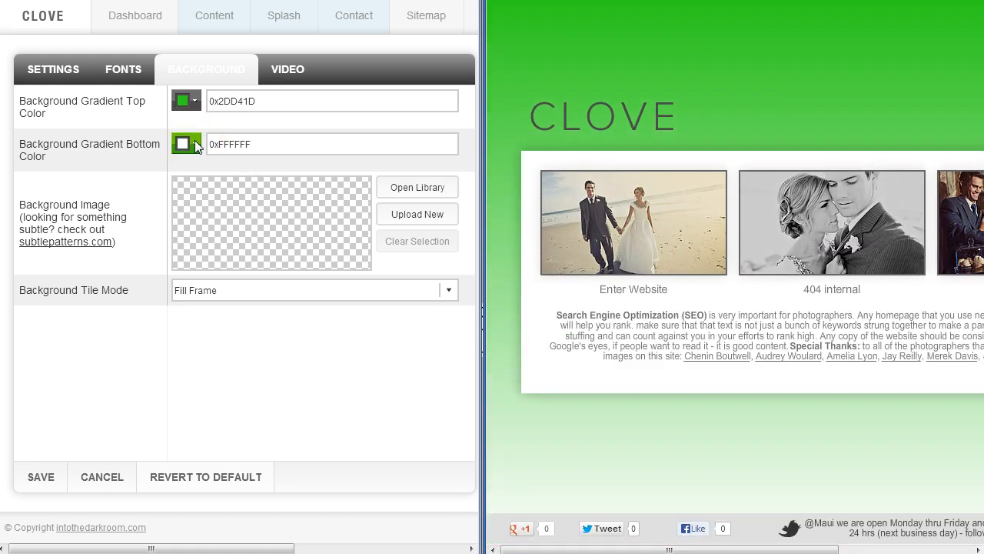
# - Copy the bottom gradient color 0xFFFFFF into the Background Gradient Top Color and save
pyautogui.moveTo(253, 146); pyautogui.dragTo(131, 150)
pyautogui.hotkey('ctrl', 'c')
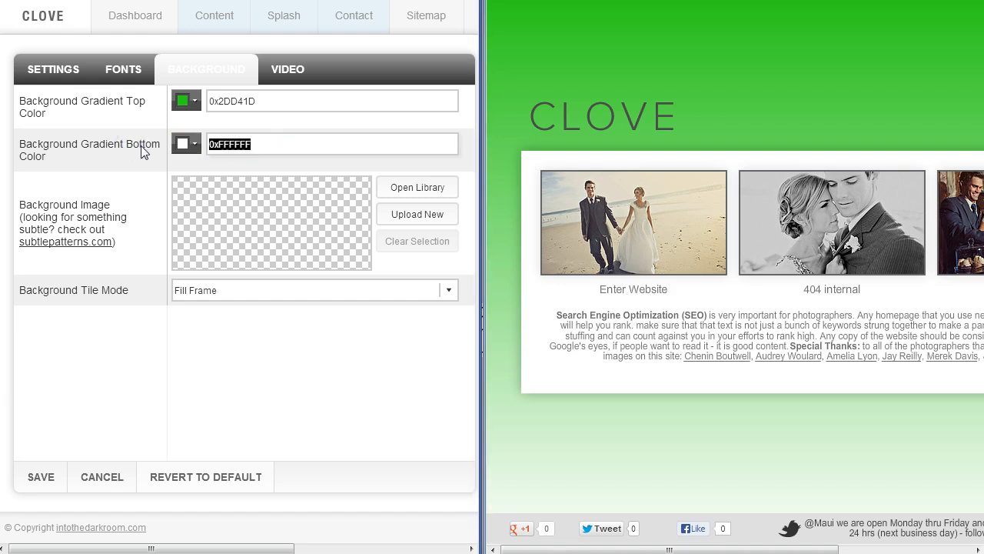
pyautogui.moveTo(270, 106); pyautogui.dragTo(198, 113)
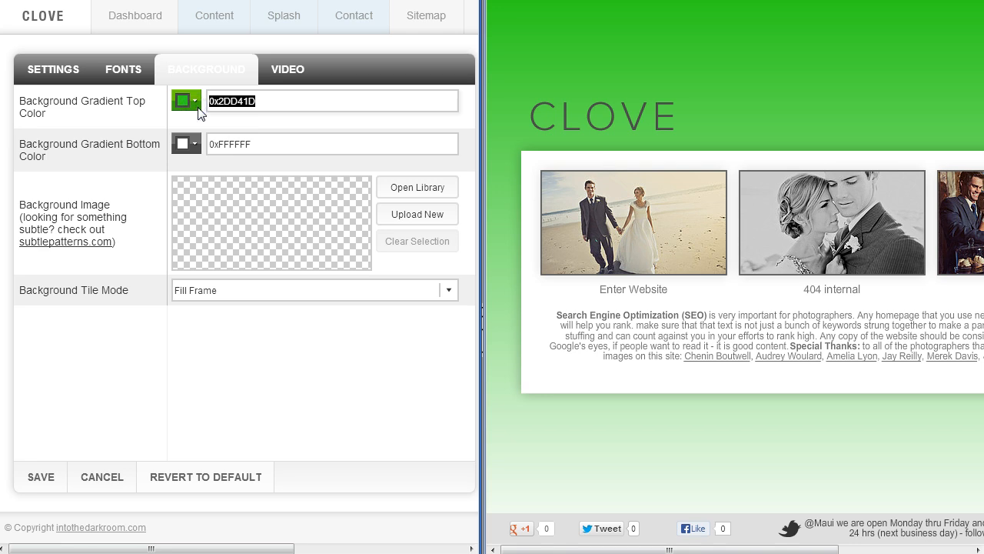
pyautogui.hotkey('ctrl', 'v')
pyautogui.click(40, 475)
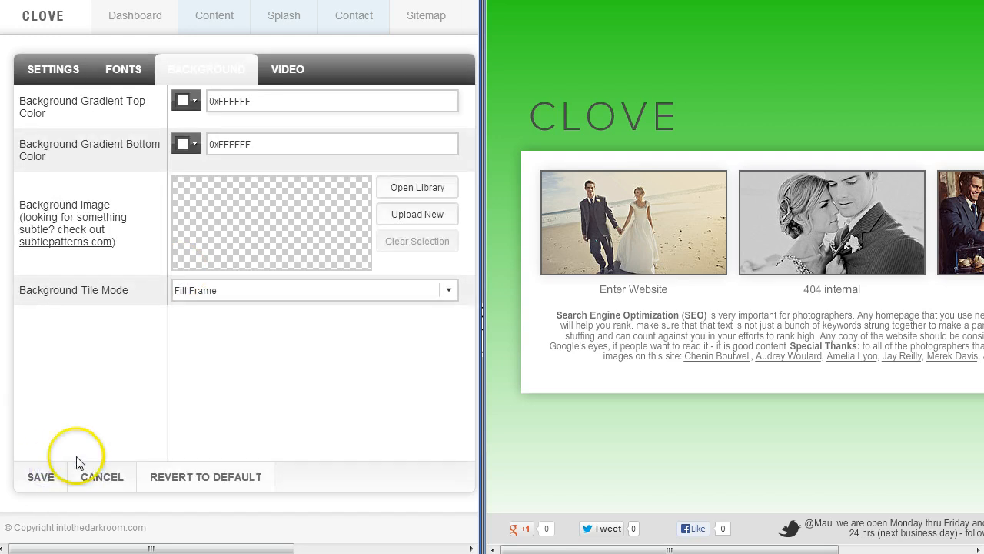
# - Use hj_wed003.jpg from the library as the background image, save it, and refresh the site preview
pyautogui.click(417, 188)
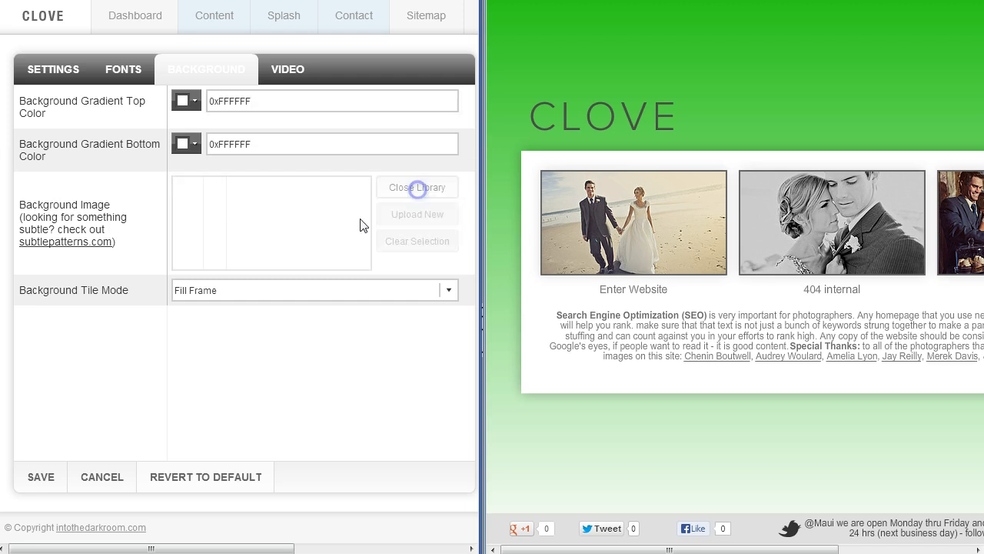
pyautogui.moveTo(366, 203); pyautogui.dragTo(366, 240)
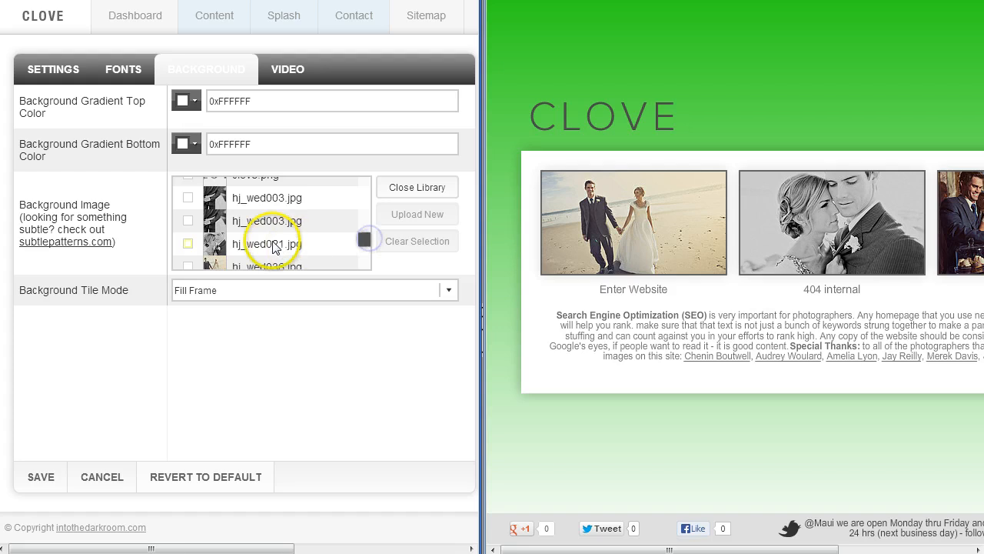
pyautogui.click(264, 198)
pyautogui.click(40, 478)
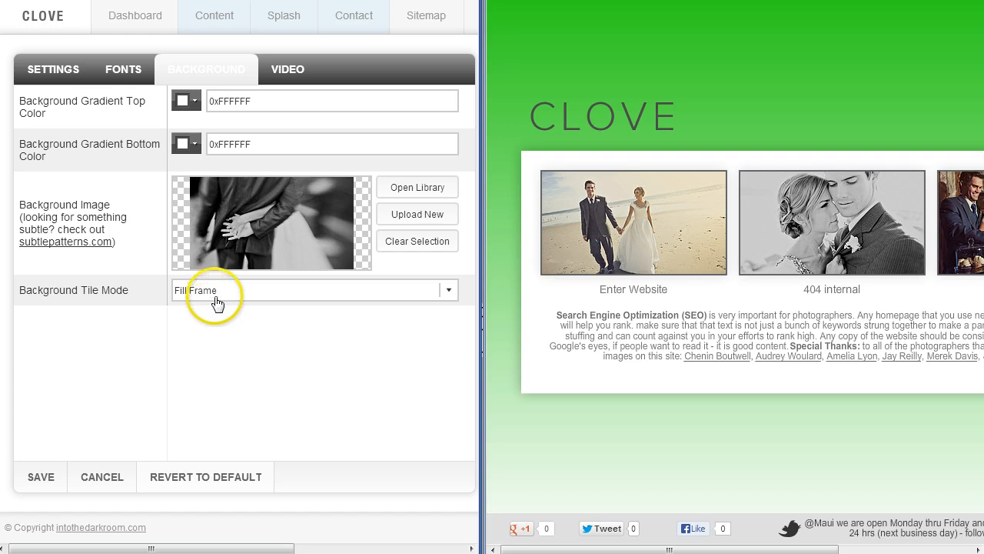
pyautogui.click(448, 292)
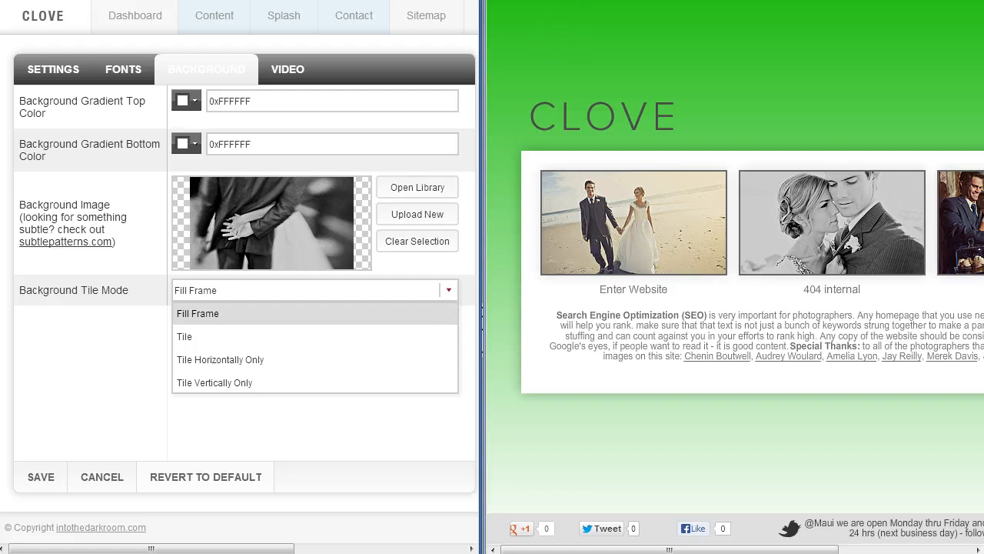
pyautogui.click(541, 0)
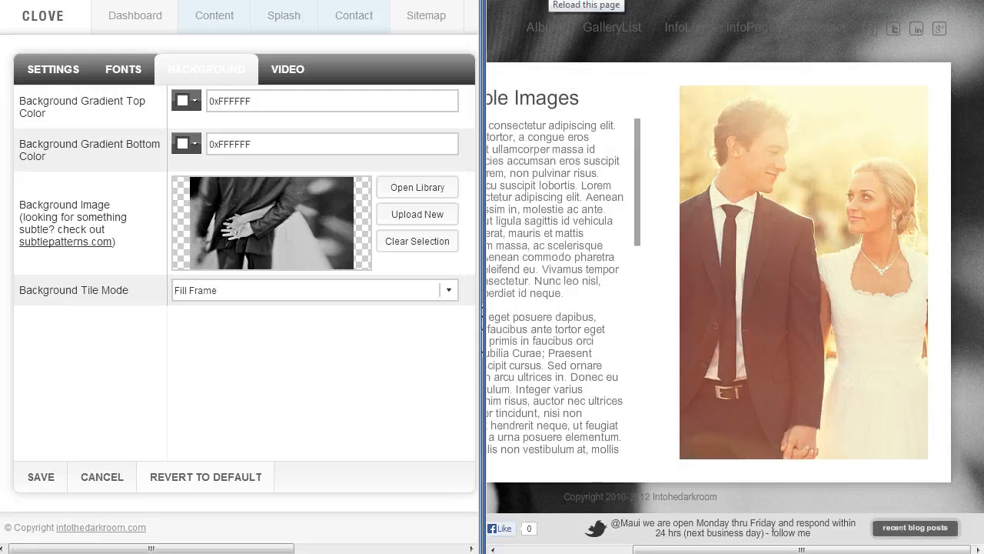
# - Remove the selected background image and save the background settings
pyautogui.click(419, 242)
pyautogui.click(40, 477)
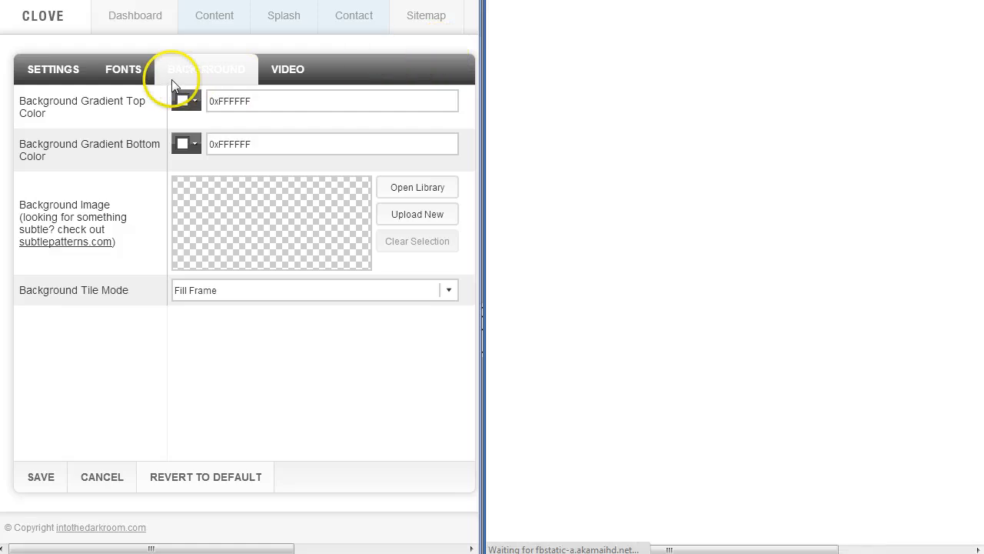
# - Open the general site settings and examine which created pages the site logo can link to, without assigning one
pyautogui.click(70, 73)
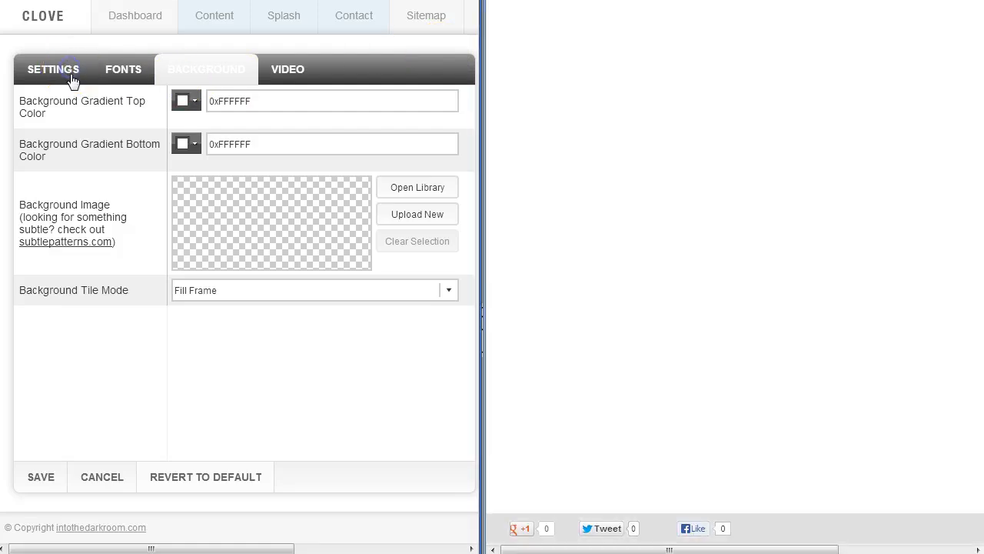
pyautogui.click(145, 343)
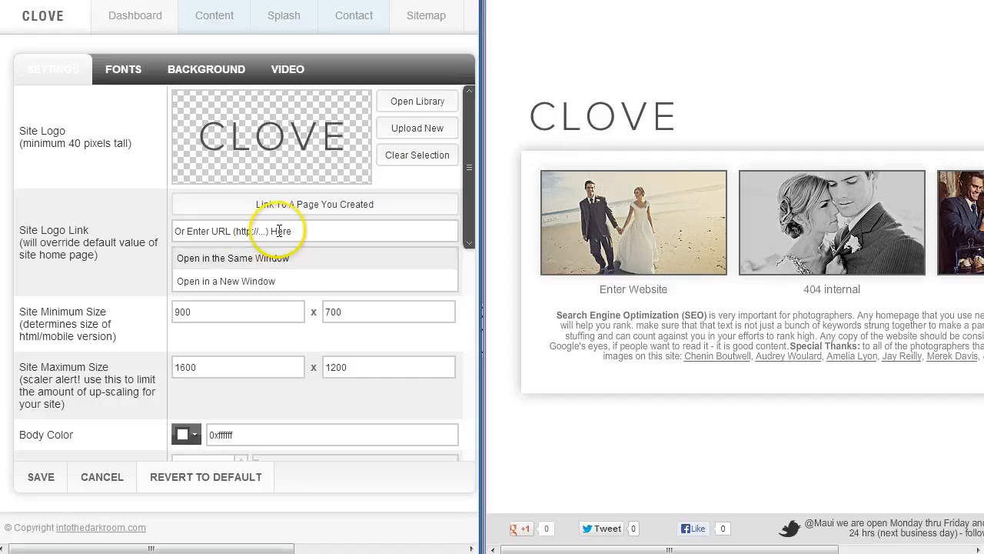
pyautogui.click(306, 206)
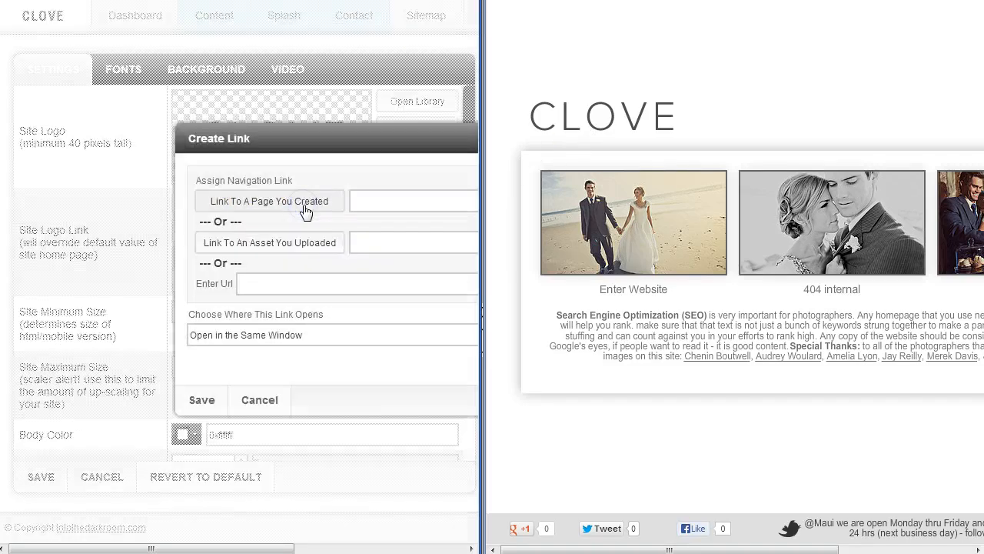
pyautogui.click(306, 207)
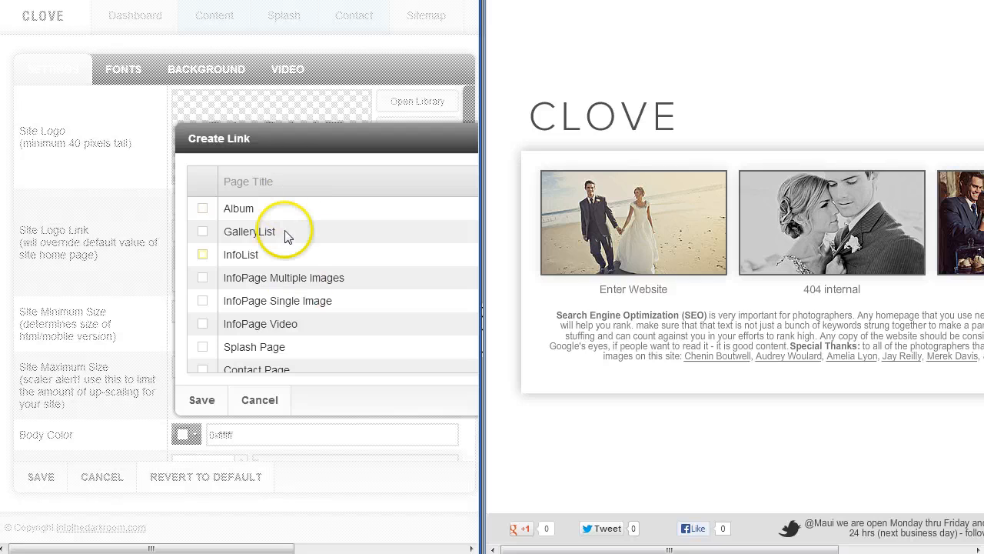
pyautogui.click(261, 401)
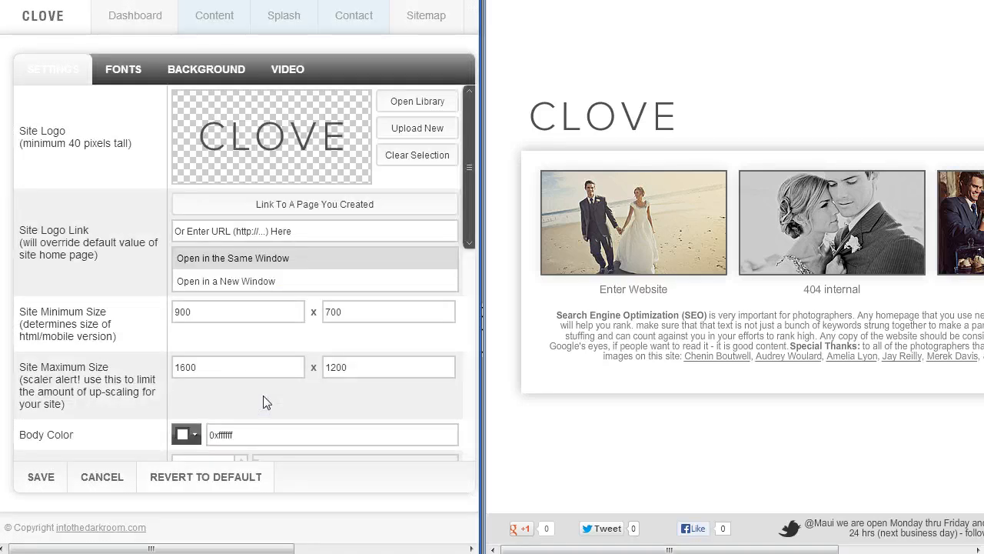
# - Enter http as the Site Logo Link URL
pyautogui.click(307, 231)
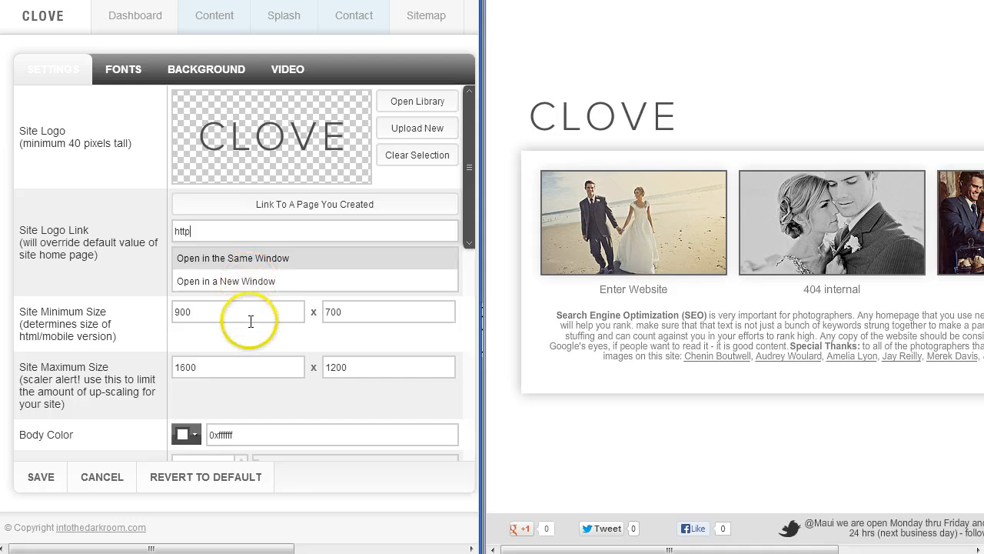
pyautogui.click(215, 311)
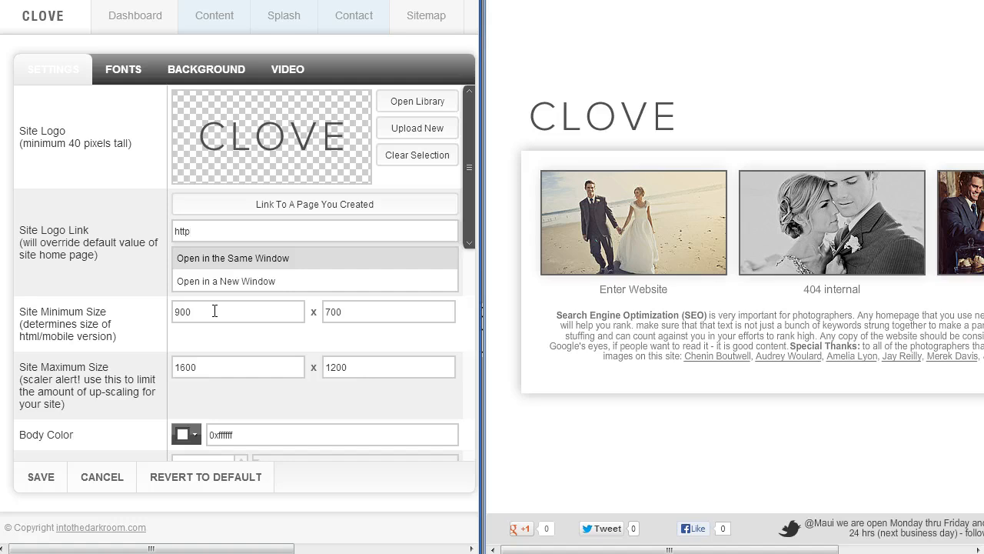
pyautogui.click(250, 364)
pyautogui.click(371, 371)
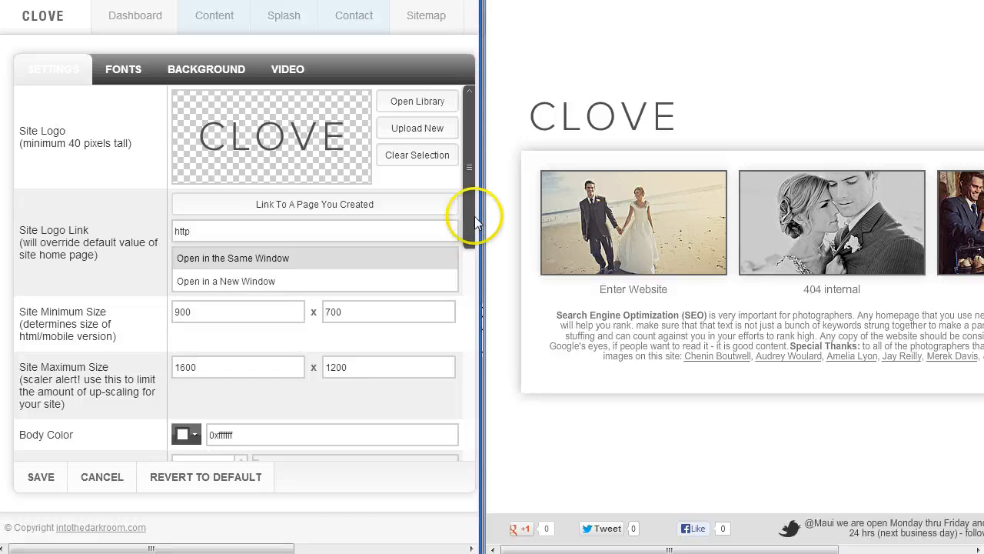
# - Set the Body Corner Radius to 16 and the Body Color to yellow 0xF0E306, and save
pyautogui.moveTo(475, 217); pyautogui.dragTo(466, 346)
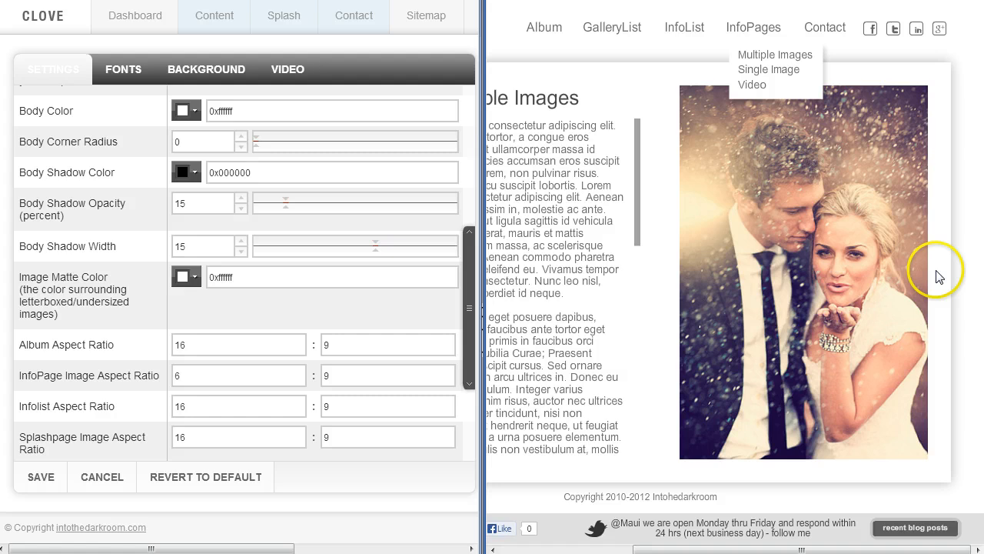
pyautogui.moveTo(914, 528)
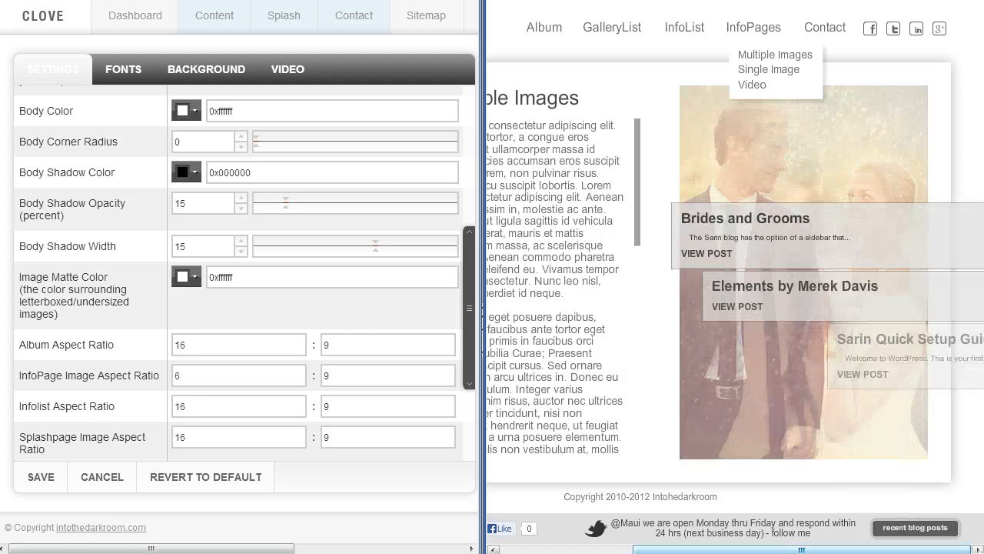
pyautogui.moveTo(810, 549); pyautogui.dragTo(671, 549)
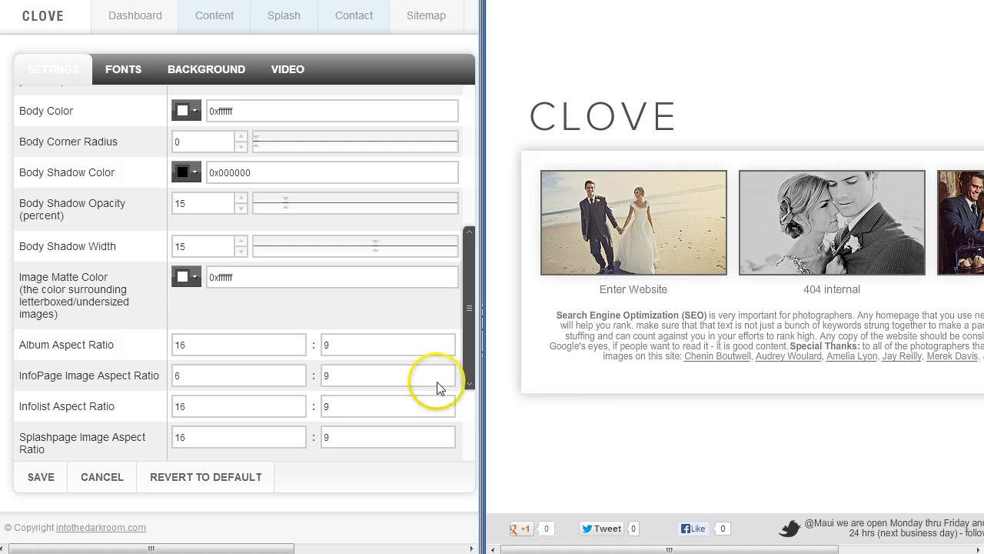
pyautogui.click(188, 110)
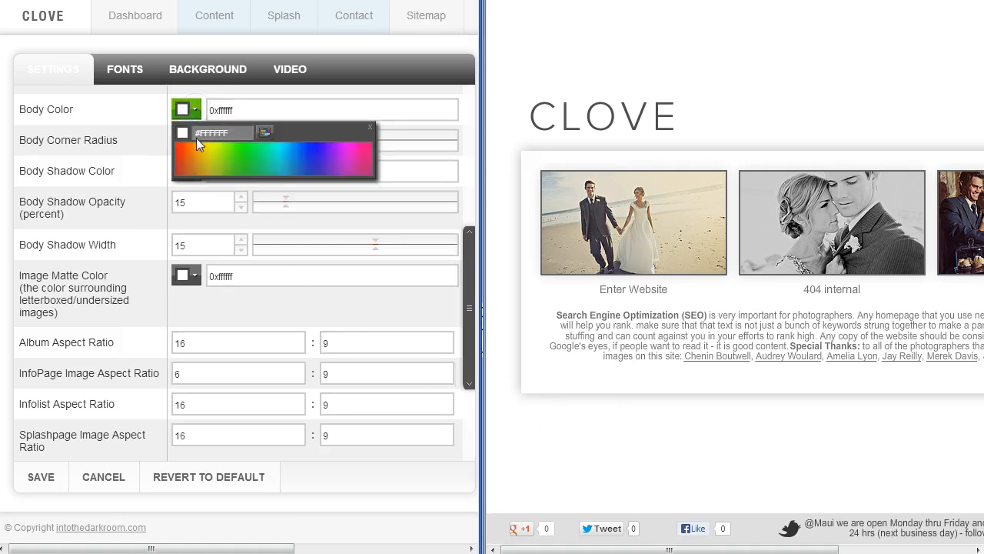
pyautogui.click(259, 104)
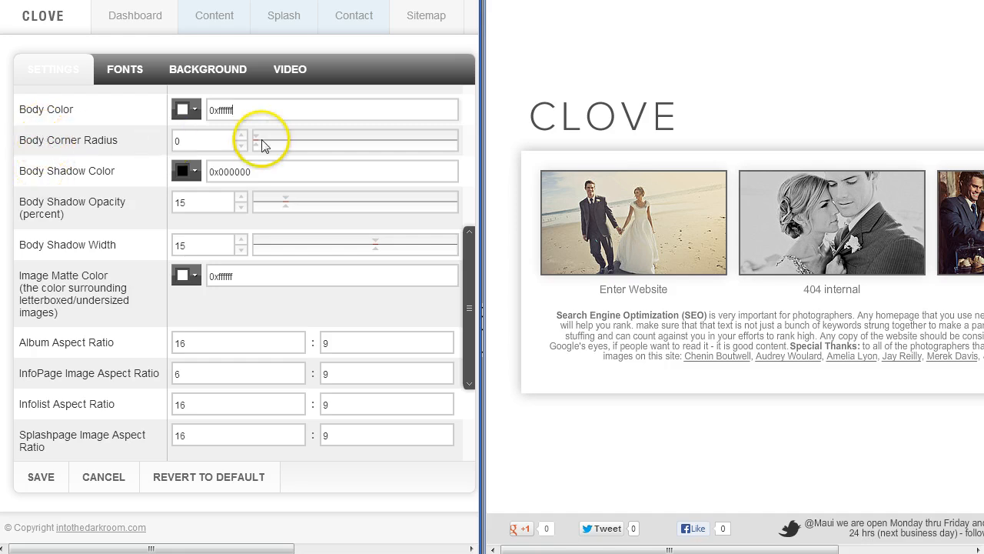
pyautogui.moveTo(262, 147); pyautogui.dragTo(392, 146)
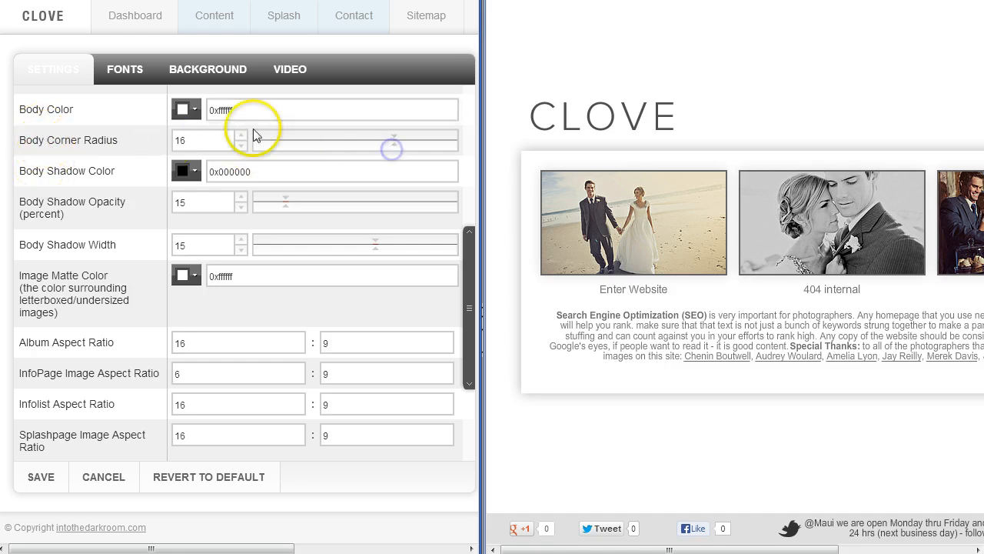
pyautogui.click(192, 110)
pyautogui.click(207, 144)
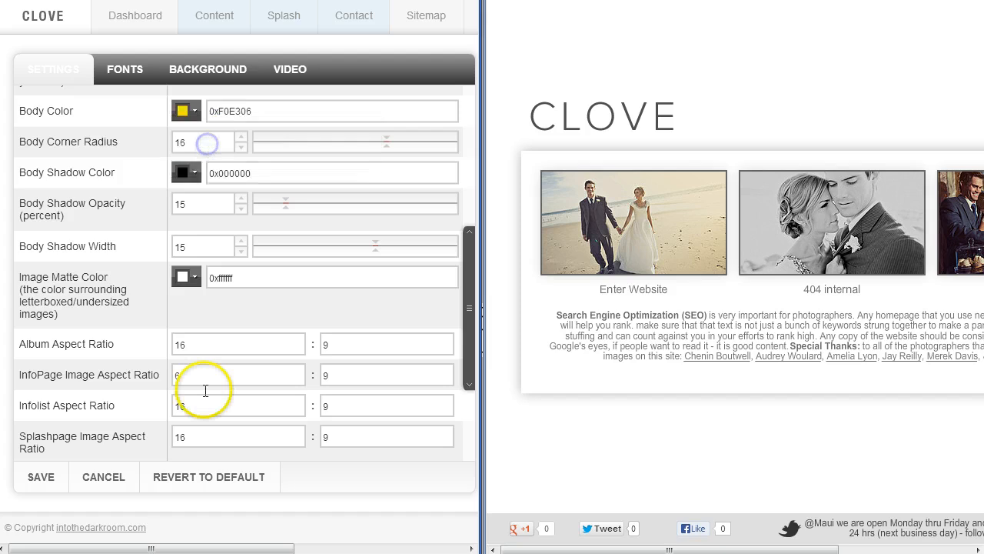
pyautogui.click(43, 476)
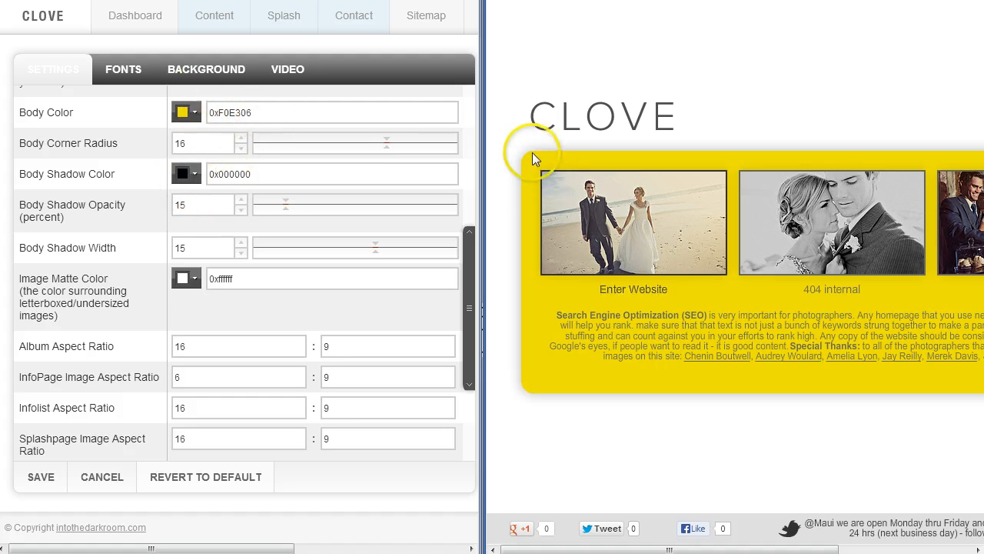
# - Set the Body Shadow Color to 0x2BA1B6 with 35 percent opacity and a width of 23, and save
pyautogui.click(196, 175)
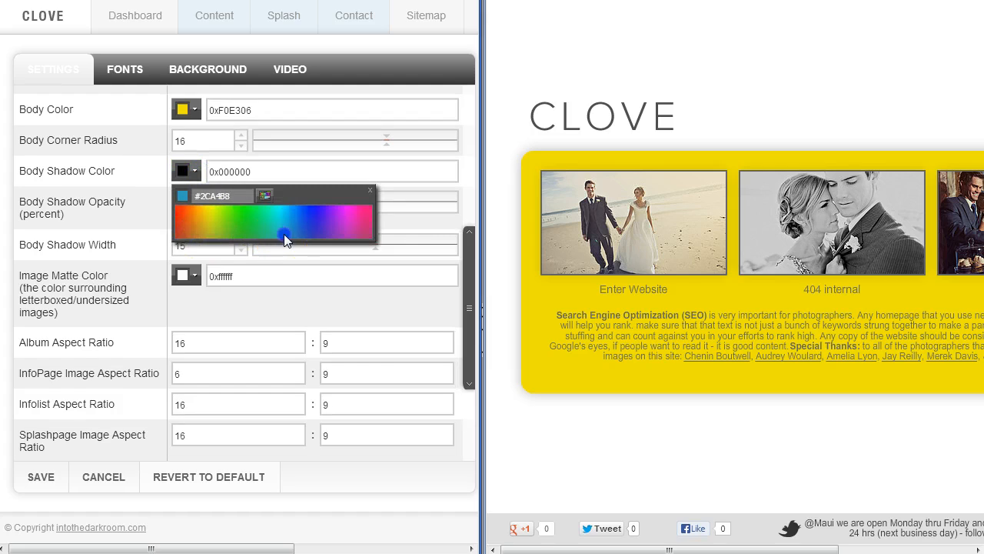
pyautogui.click(285, 231)
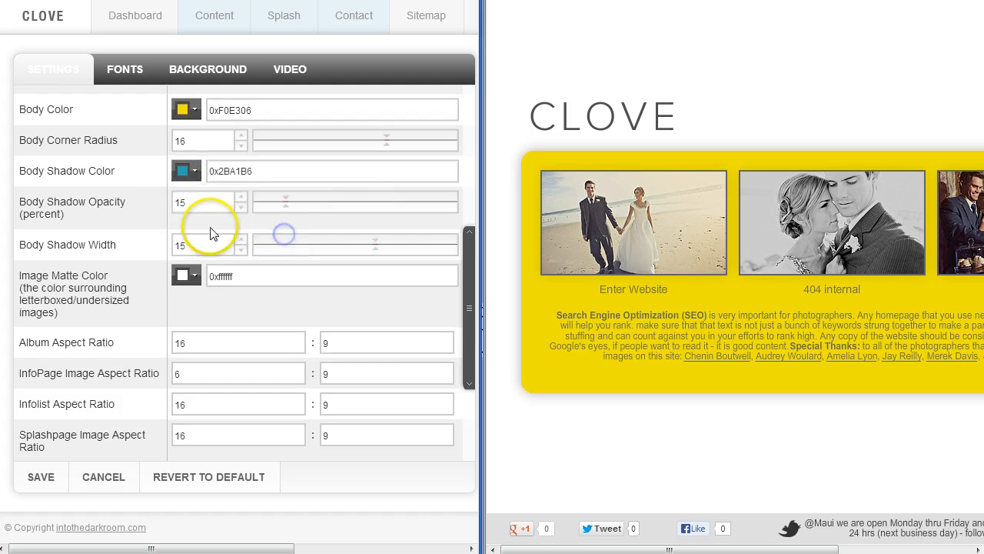
pyautogui.click(289, 213)
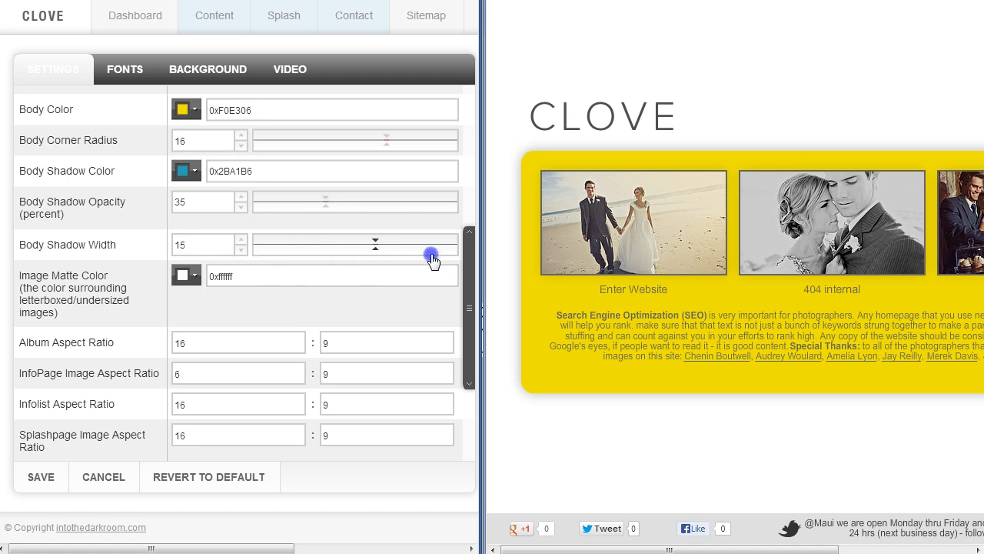
pyautogui.click(44, 478)
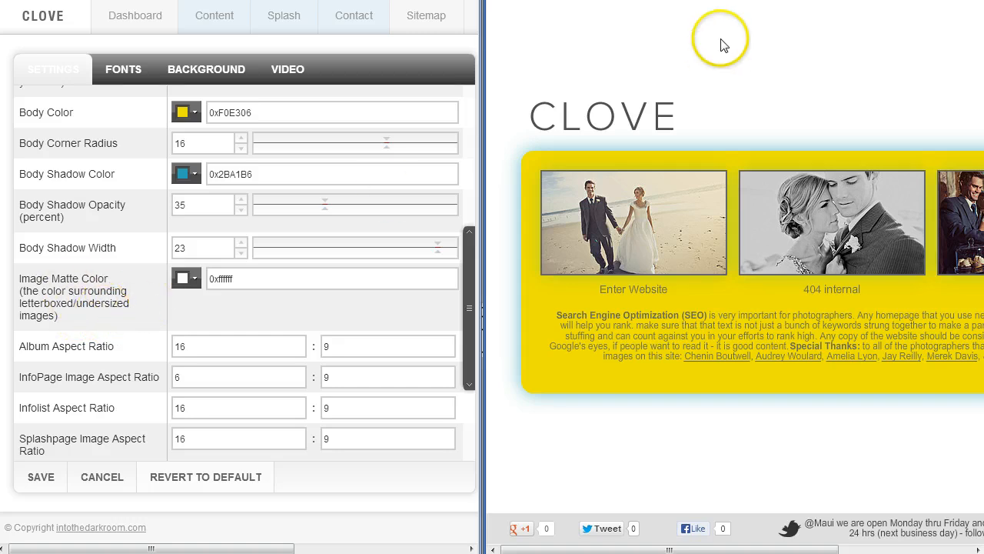
# - Bring up the InfoPage Multiple Images preview and set the Image Matte Color to purple 0x7B2CB9
pyautogui.click(719, 2)
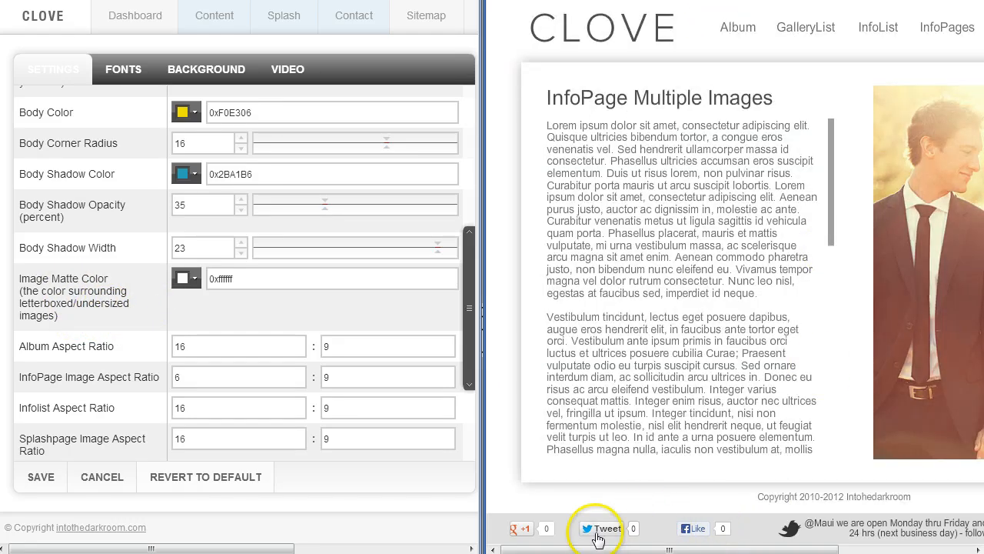
pyautogui.moveTo(581, 548); pyautogui.dragTo(732, 550)
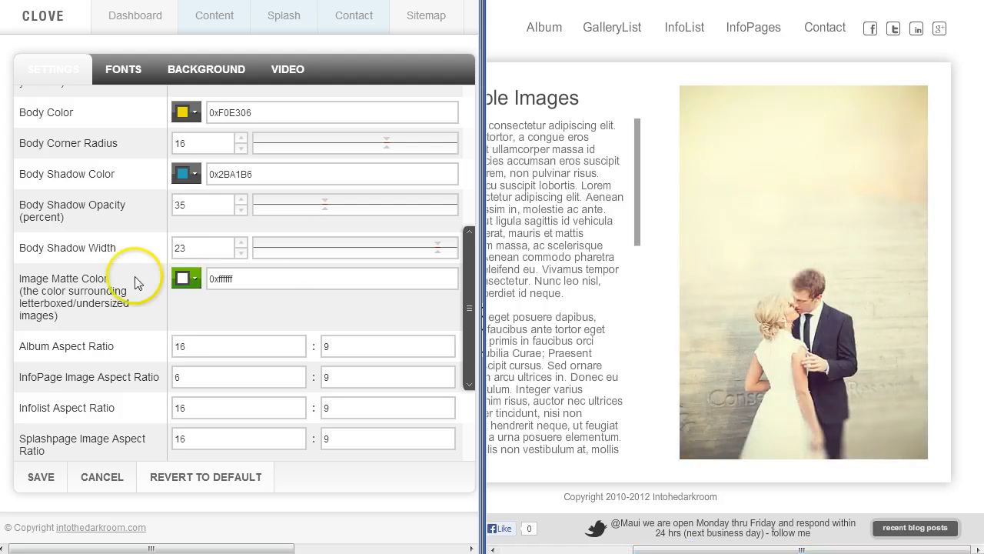
pyautogui.click(193, 280)
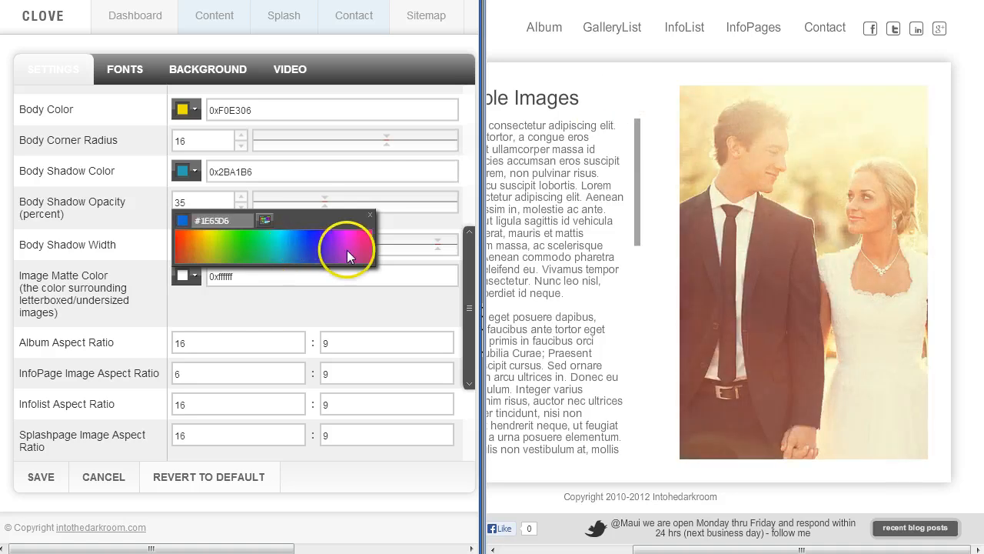
pyautogui.click(333, 258)
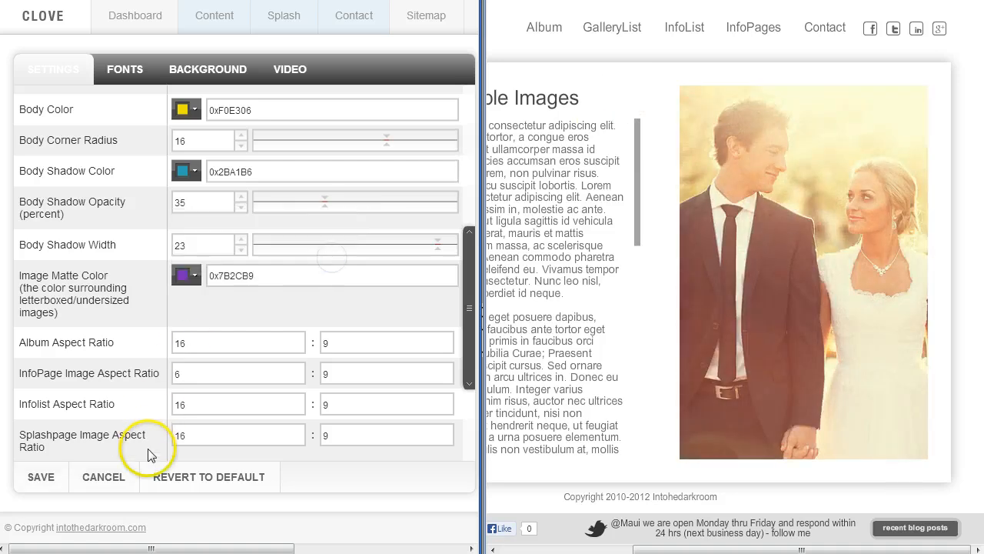
# - Save the purple matte color and check the third Album photo on the live site against the aspect ratio, thumbnail and social bar settings
pyautogui.click(41, 477)
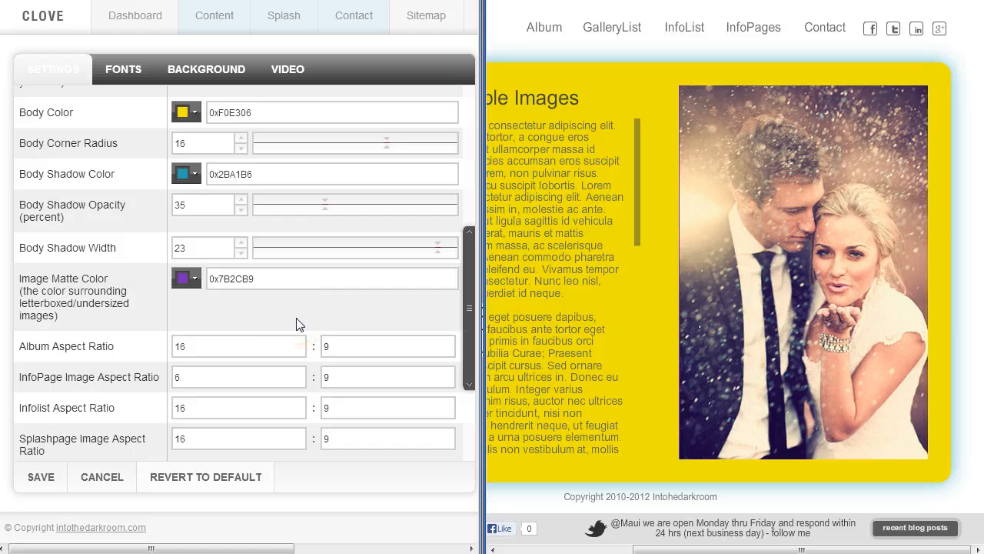
pyautogui.moveTo(469, 282); pyautogui.dragTo(465, 346)
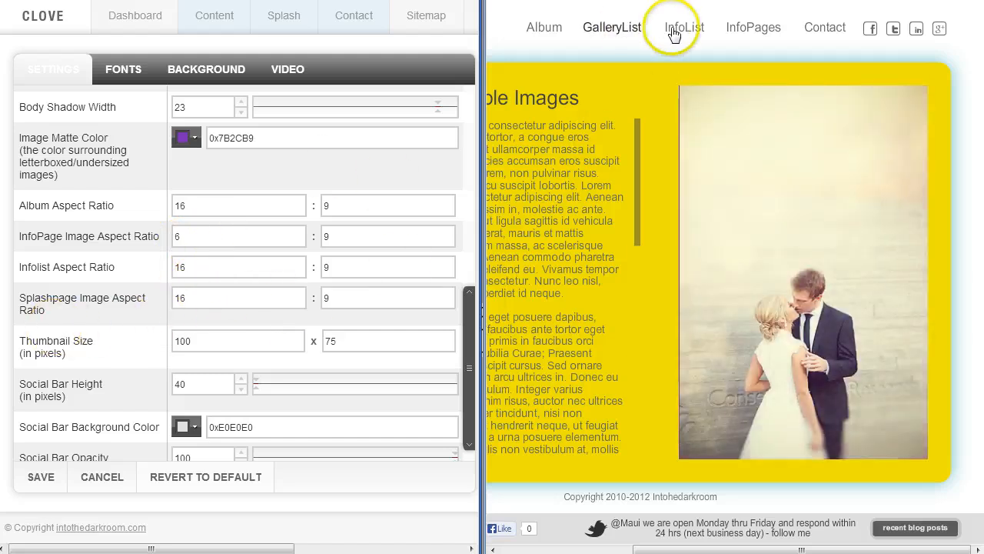
pyautogui.click(554, 31)
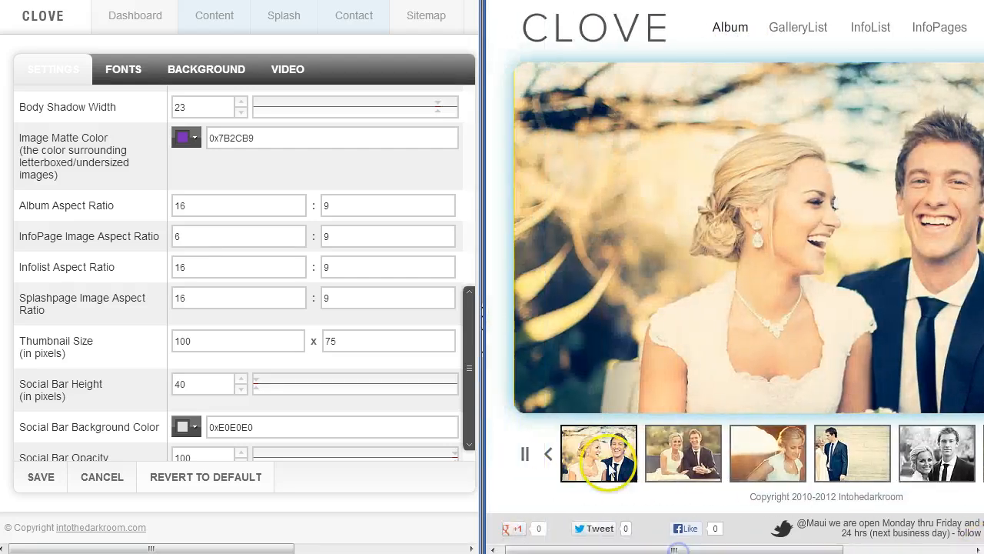
pyautogui.click(781, 464)
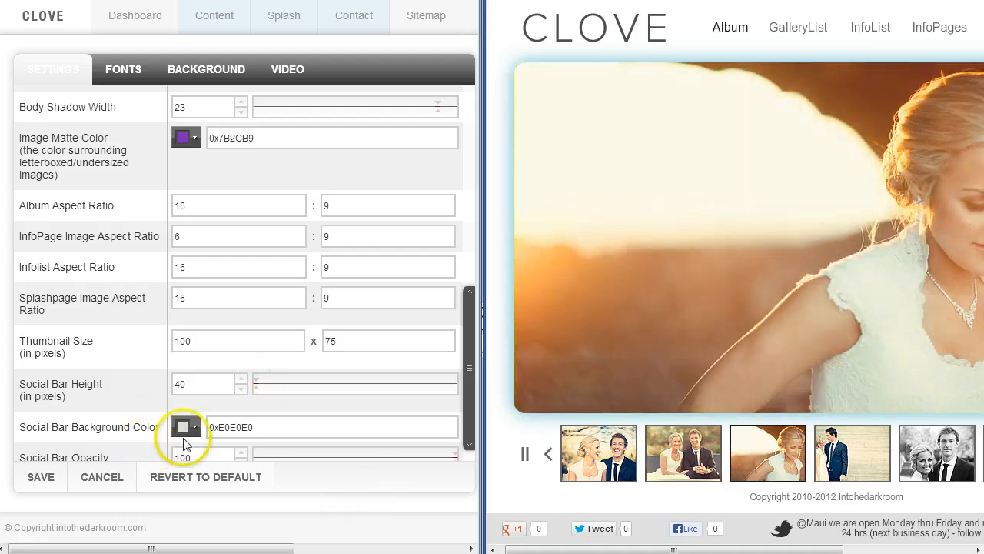
pyautogui.moveTo(473, 377); pyautogui.dragTo(467, 421)
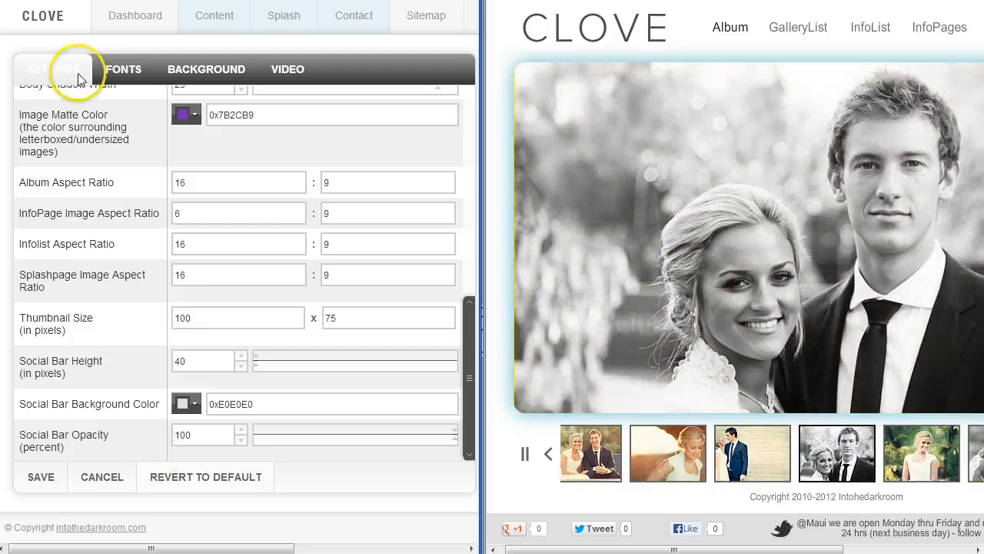
# - Set the Splash Page Text Color to green 0x3BBB2D in the font settings and save
pyautogui.click(117, 71)
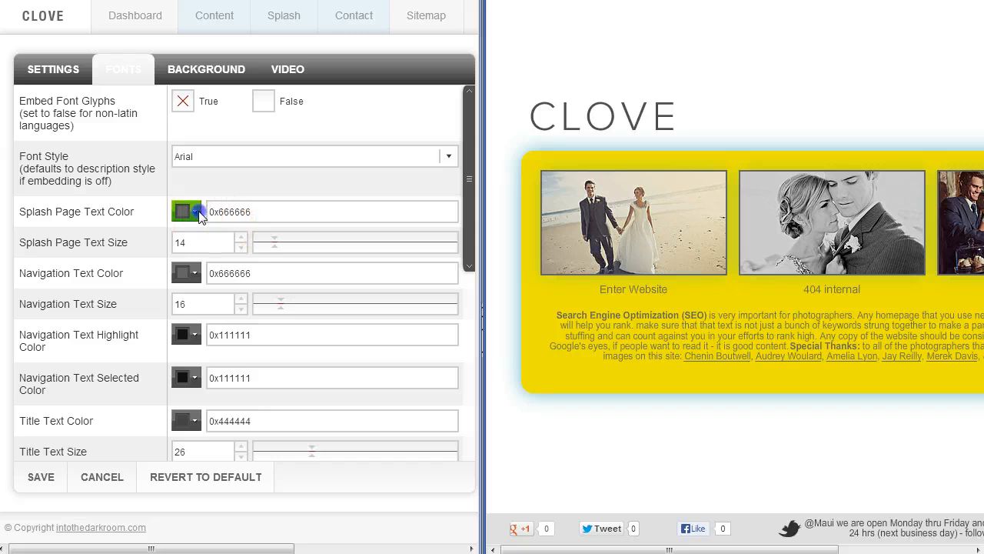
pyautogui.click(194, 213)
pyautogui.click(242, 277)
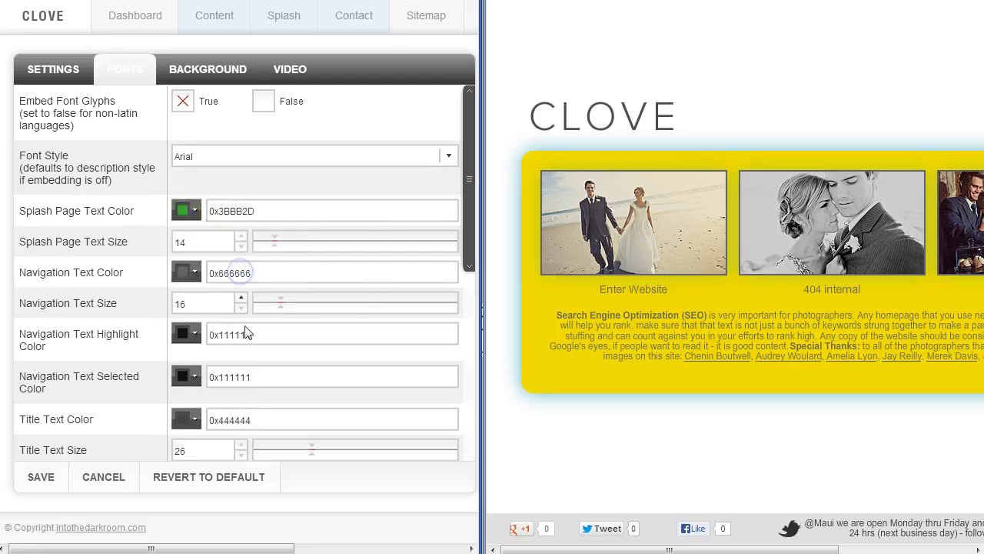
pyautogui.click(43, 478)
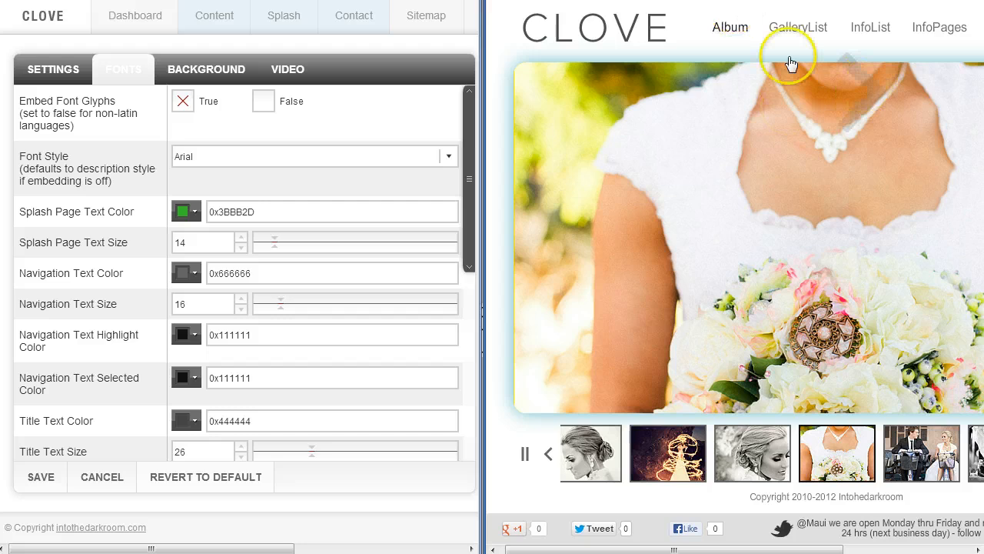
# - Set the Navigation Text Highlight Color to orange-red 0xC44626 and save
pyautogui.moveTo(919, 31)
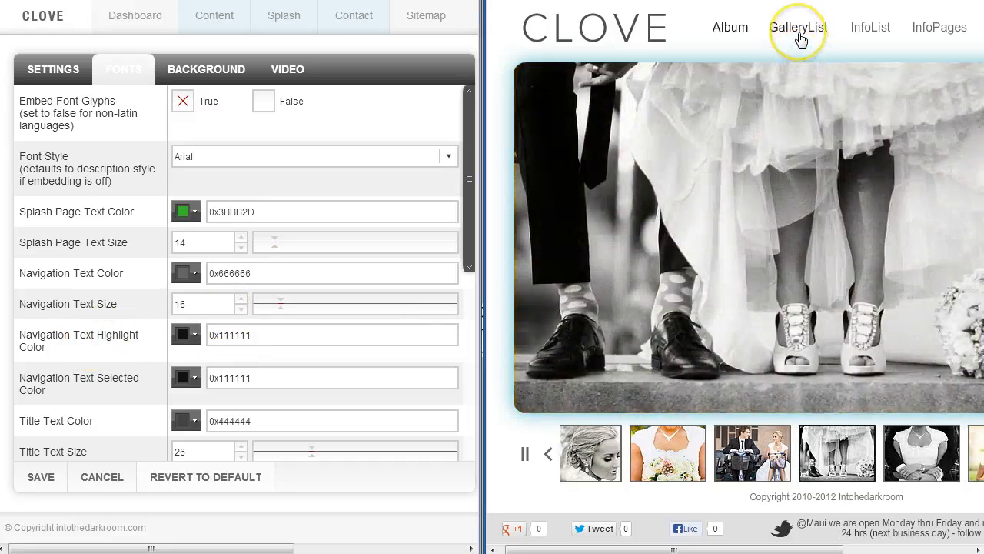
pyautogui.click(186, 334)
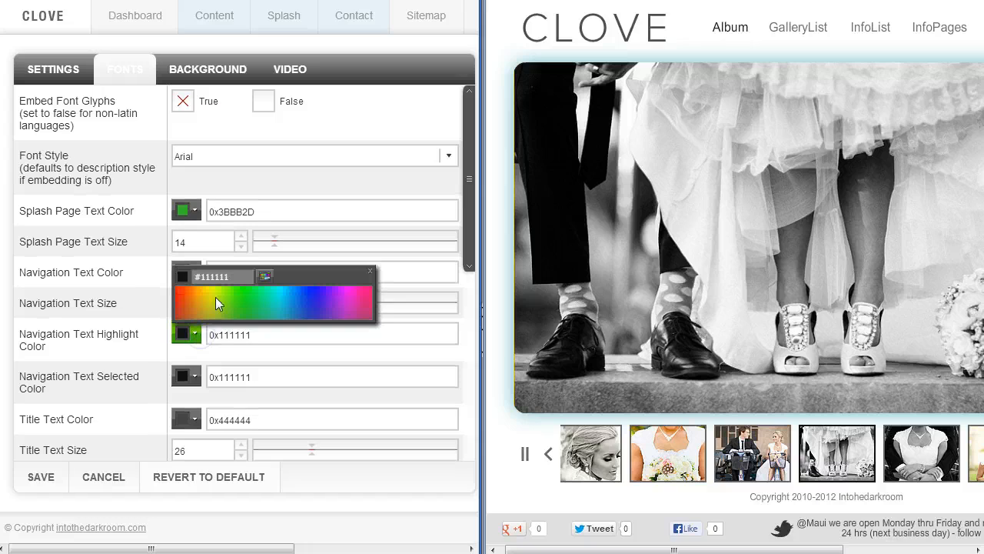
pyautogui.click(185, 312)
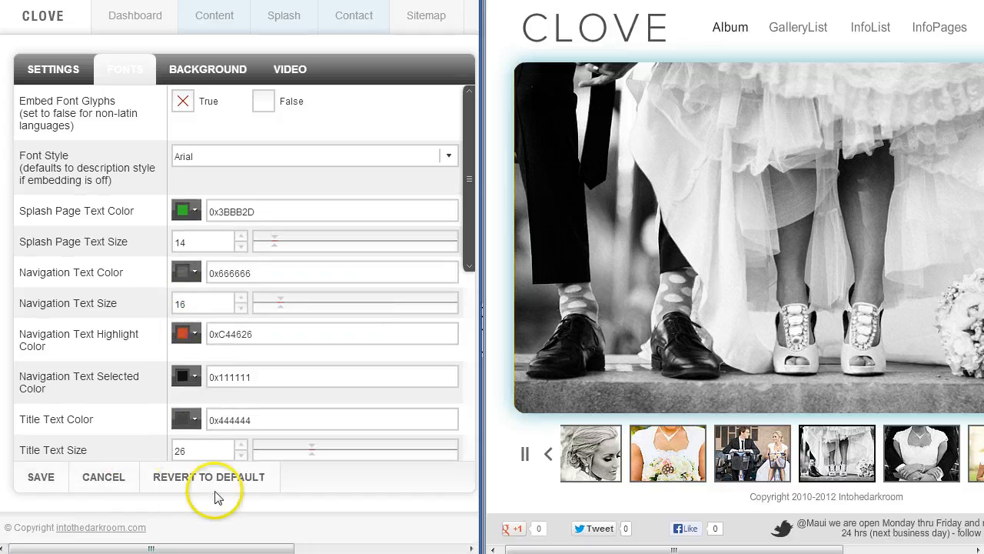
pyautogui.click(40, 477)
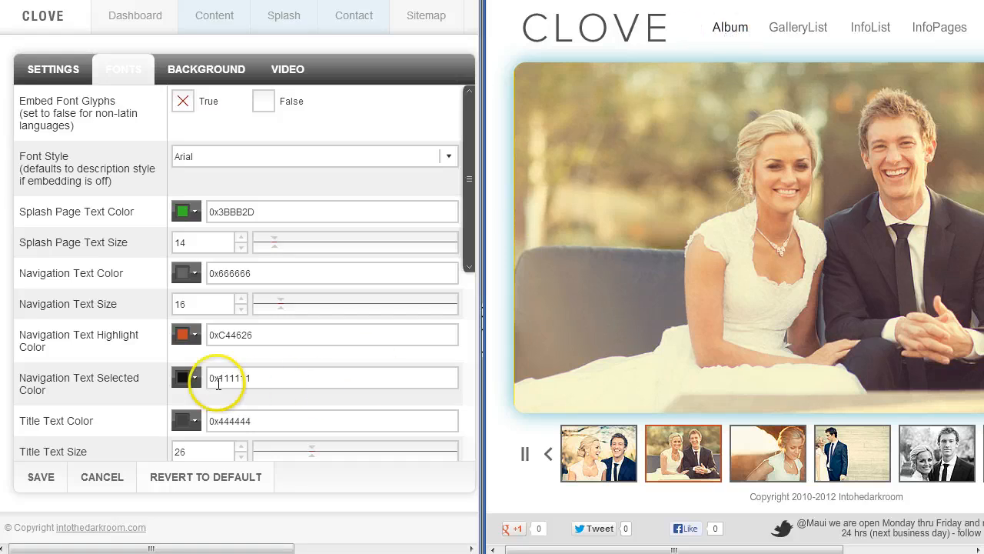
# - Examine the InfoList page's list, description, footer and social bar alongside the matching text color, size and spacing settings
pyautogui.click(263, 377)
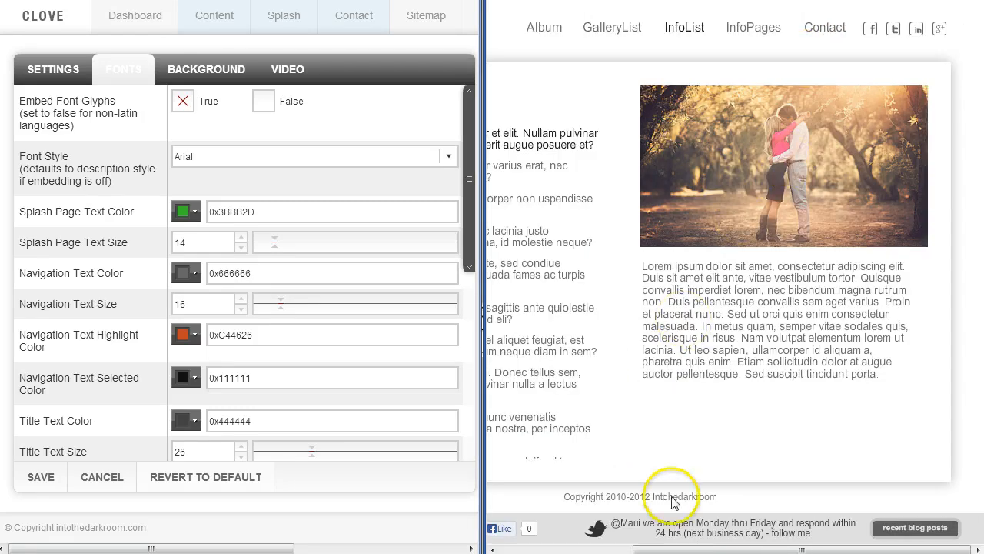
pyautogui.moveTo(767, 546); pyautogui.dragTo(641, 546)
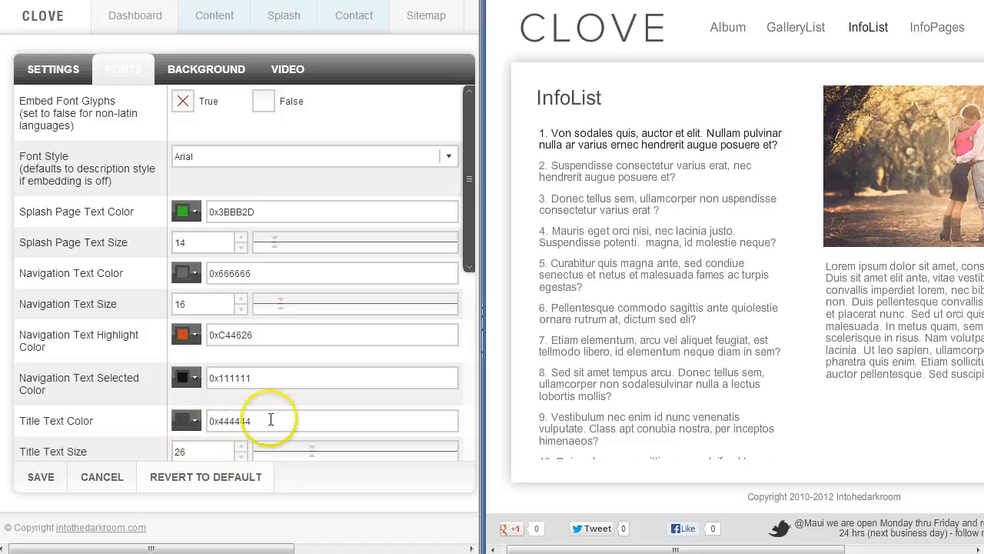
pyautogui.scroll(-3, 716, 380)
pyautogui.scroll(3, 684, 198)
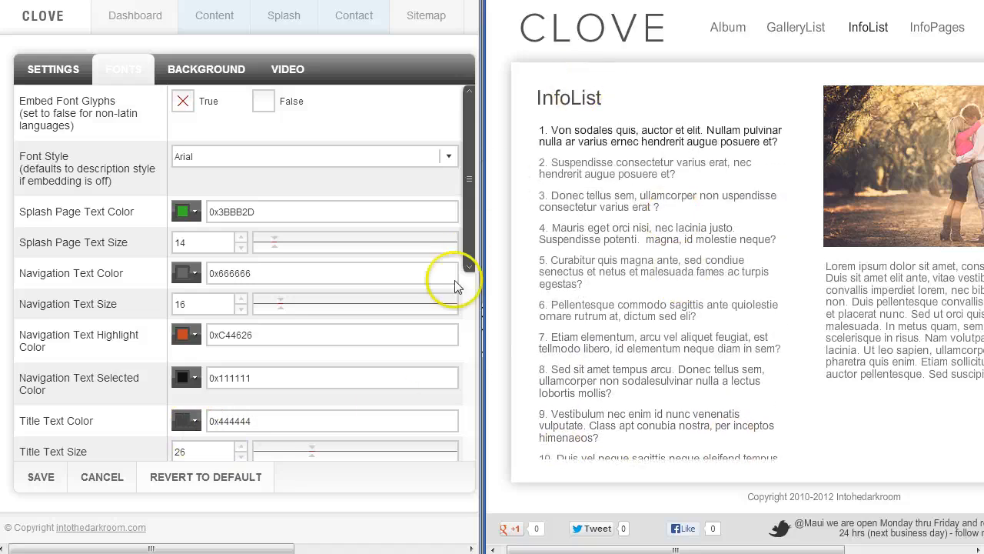
pyautogui.moveTo(469, 248); pyautogui.dragTo(468, 405)
pyautogui.scroll(-3, 589, 198)
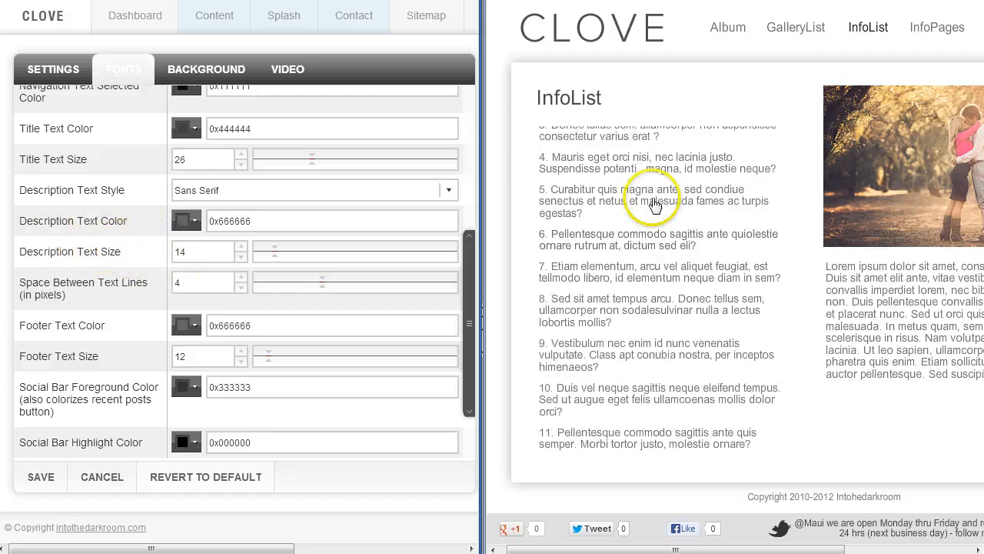
pyautogui.moveTo(922, 361); pyautogui.dragTo(837, 290)
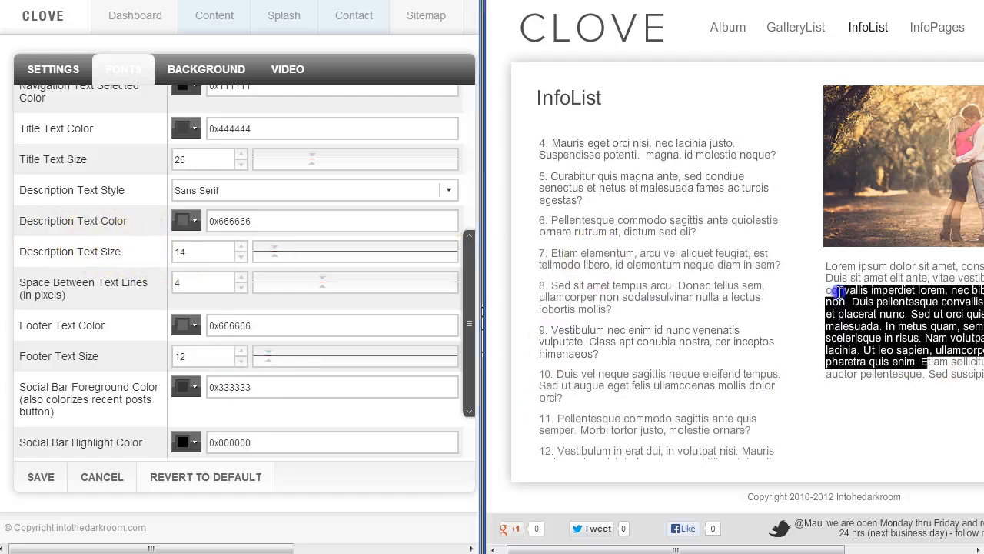
pyautogui.click(890, 424)
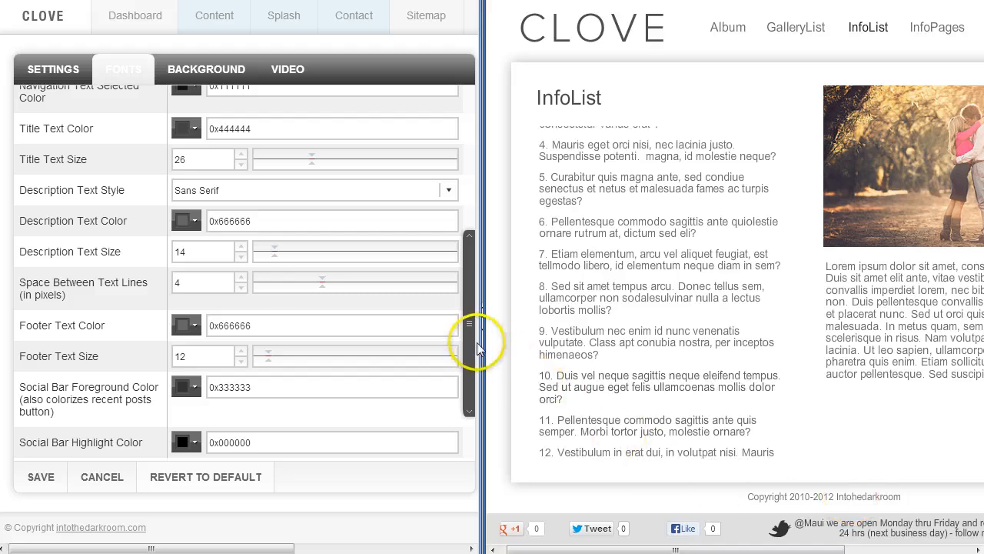
pyautogui.moveTo(470, 354); pyautogui.dragTo(470, 400)
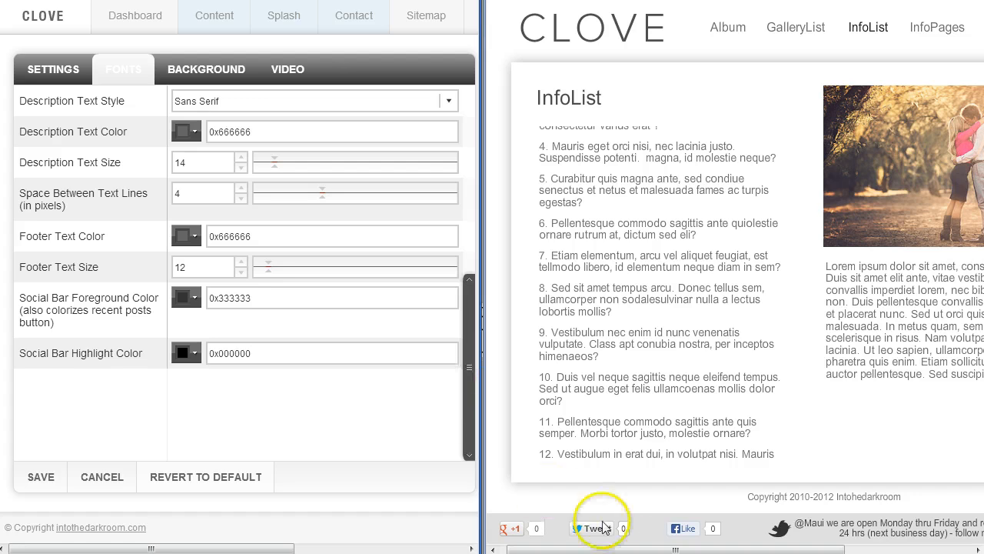
pyautogui.moveTo(625, 551); pyautogui.dragTo(698, 530)
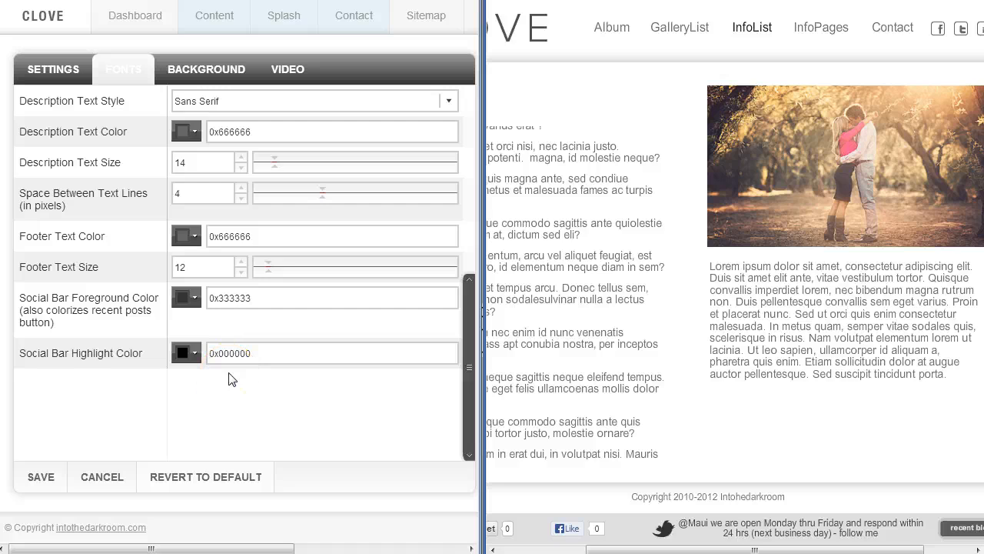
pyautogui.click(55, 71)
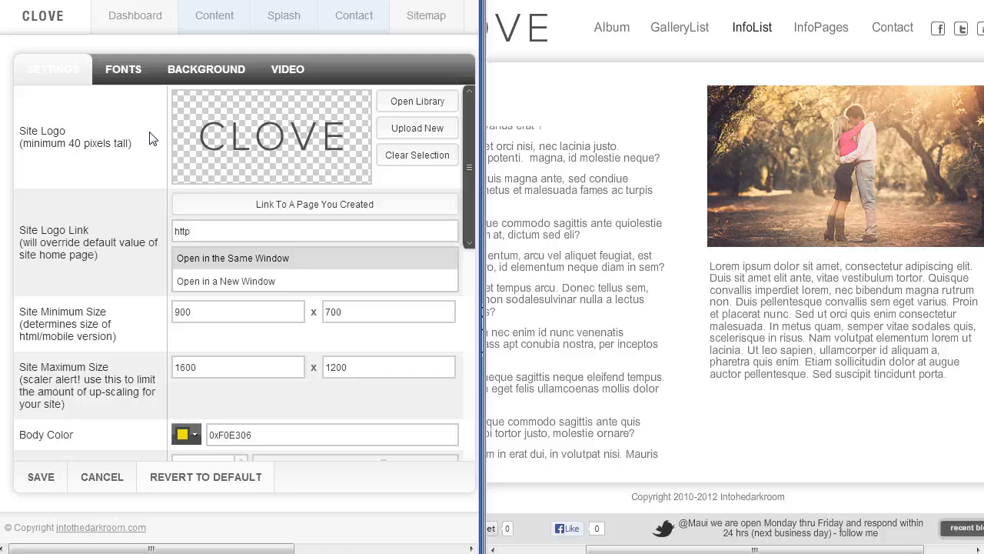
pyautogui.click(201, 74)
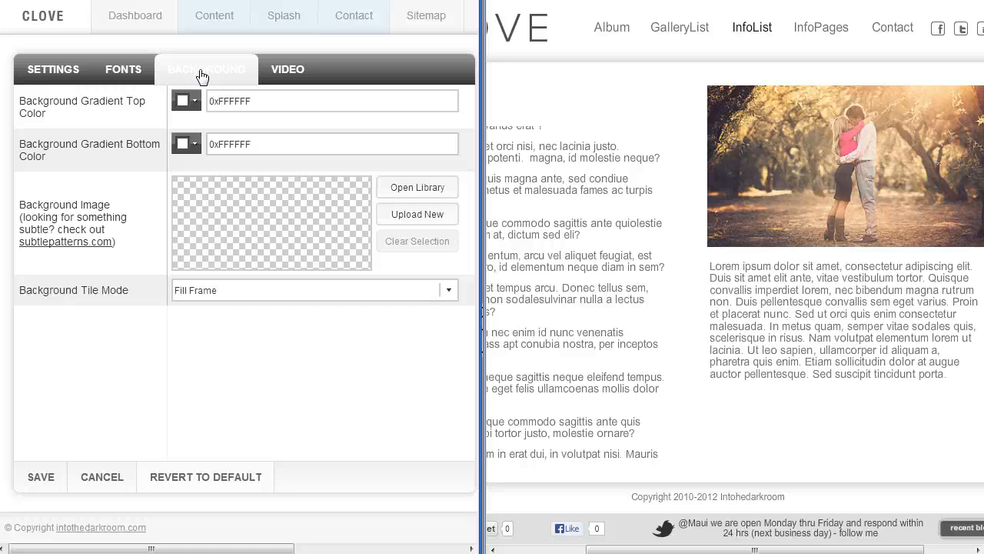
pyautogui.click(125, 75)
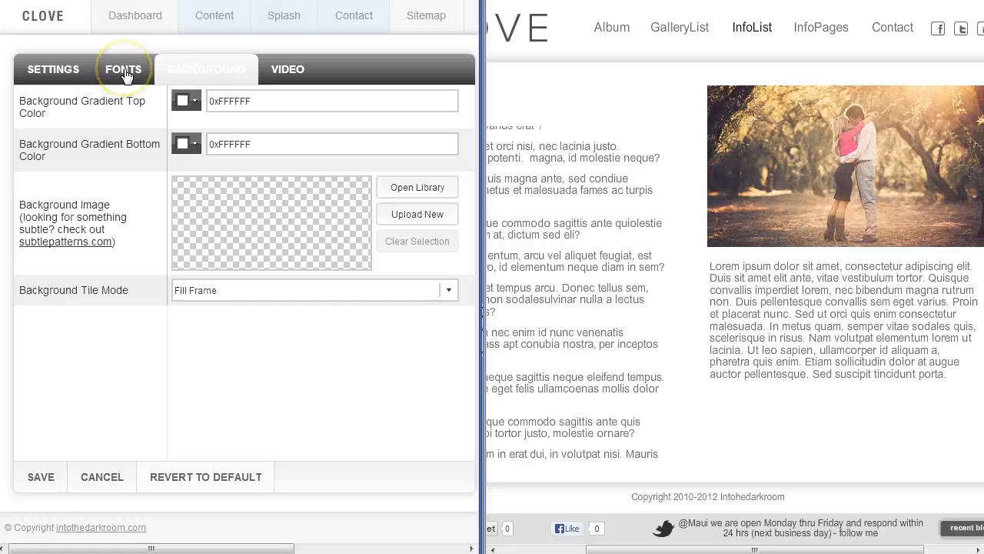